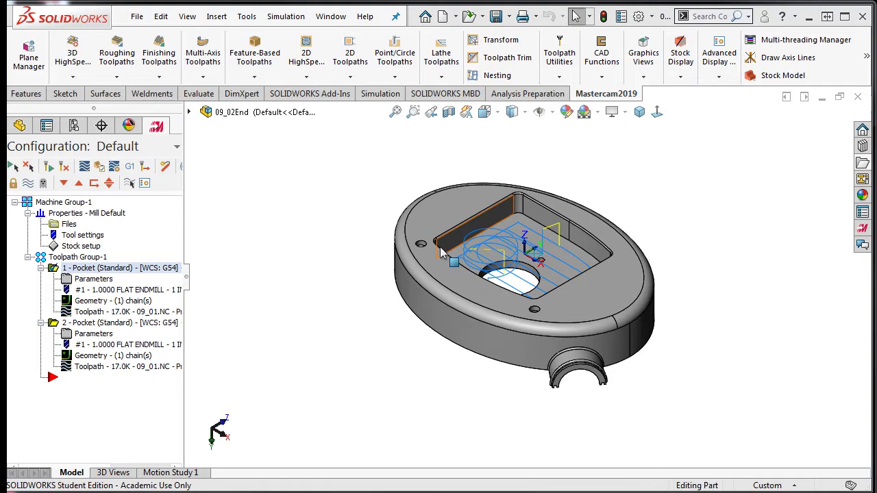
# - Switch pocket operation 1's roughing entry motion from Helix to Ramp
pyautogui.click(102, 280)
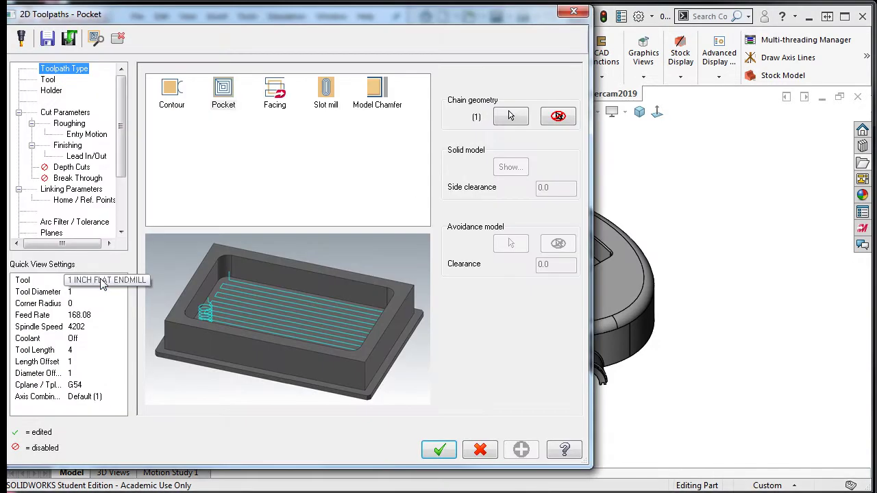
pyautogui.click(88, 136)
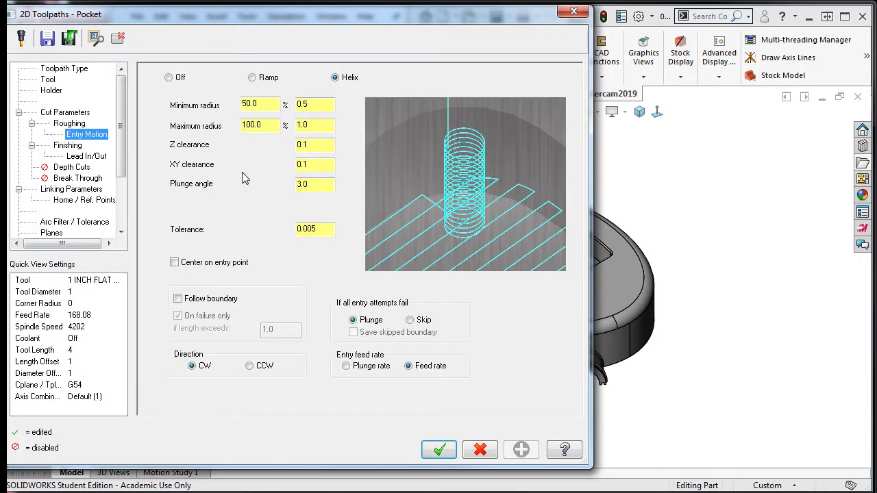
pyautogui.click(252, 78)
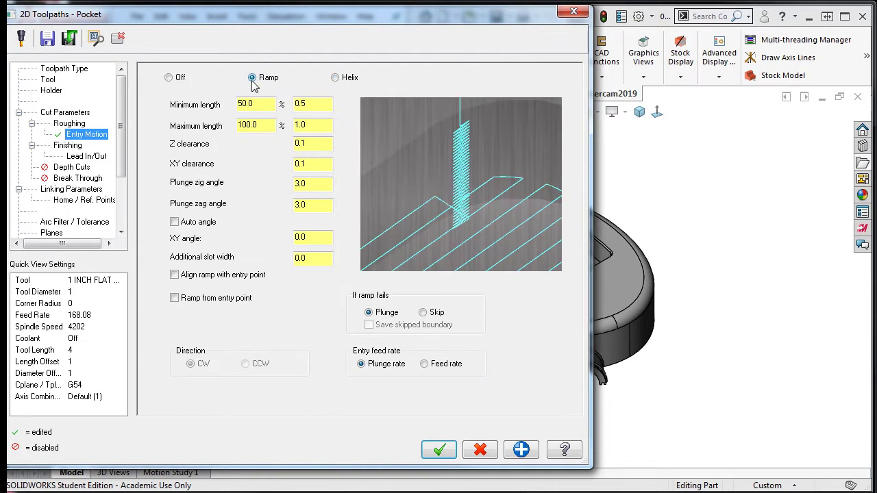
# - Set the pocket entry motion back to Helix with 50% minimum and 100% maximum radius
pyautogui.click(334, 79)
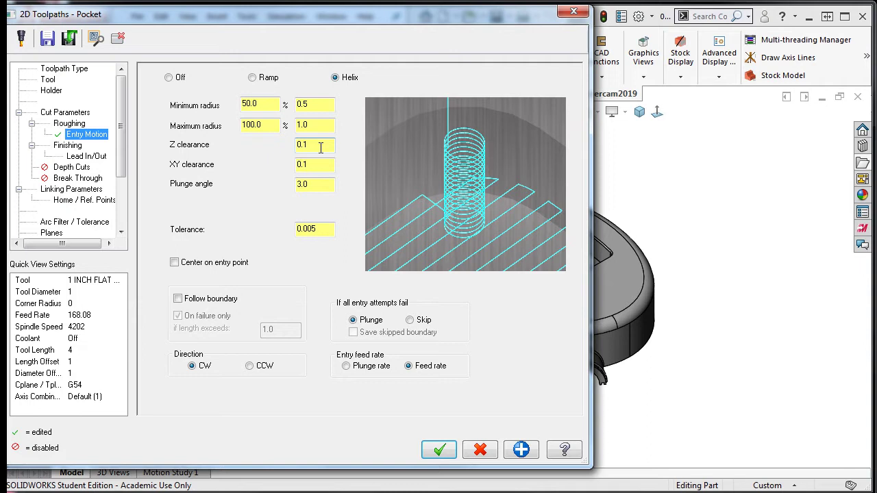
# - Review the Z clearance, XY clearance and plunge angle, then set the helix entry feed to Plunge rate
pyautogui.click(320, 147)
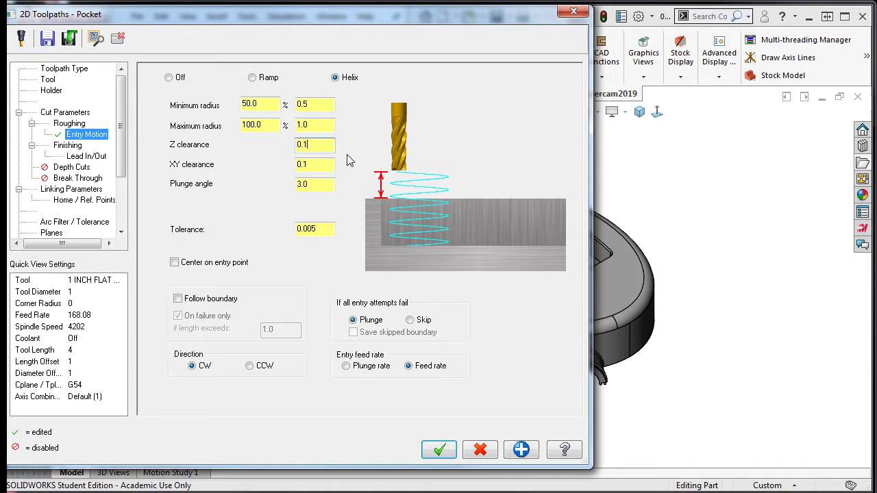
pyautogui.click(316, 164)
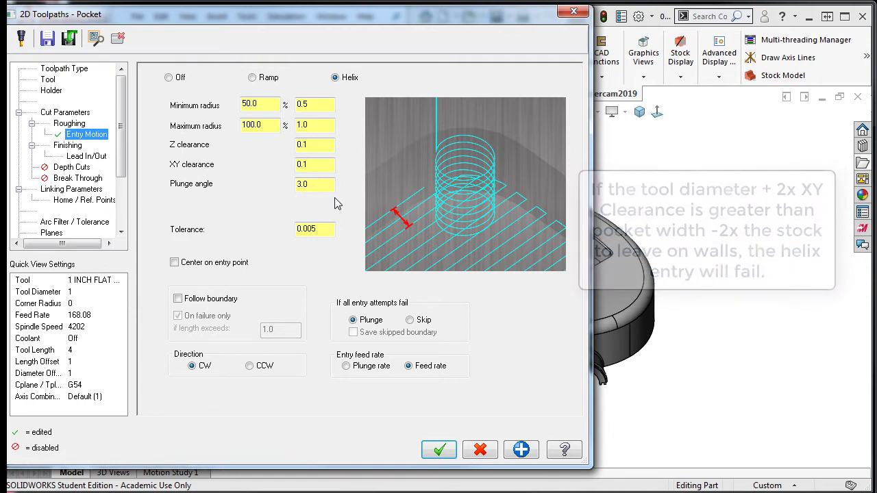
pyautogui.click(321, 185)
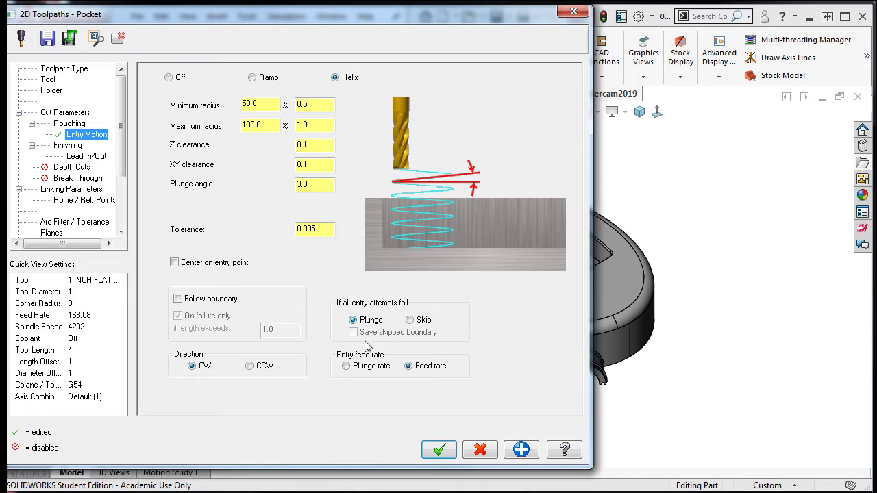
pyautogui.click(354, 368)
# - Accept the pocket edits, regenerate the dirty toolpath and load it into the Verify simulator
pyautogui.click(440, 449)
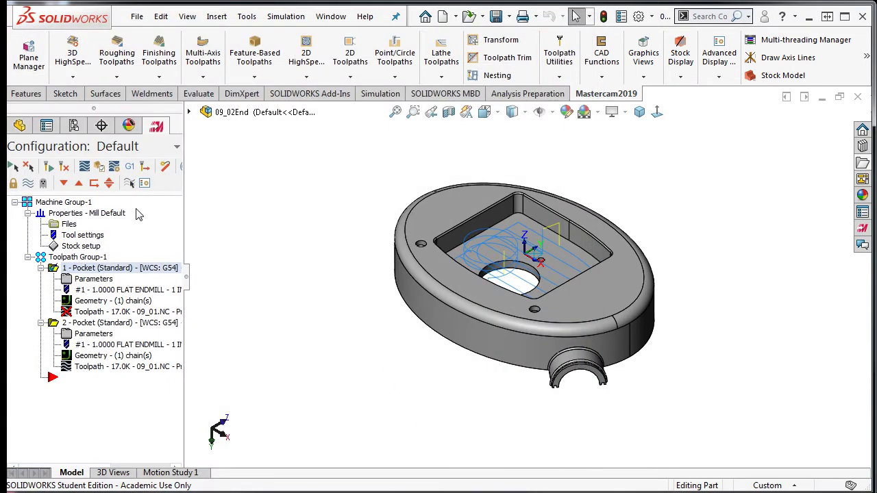
pyautogui.click(62, 166)
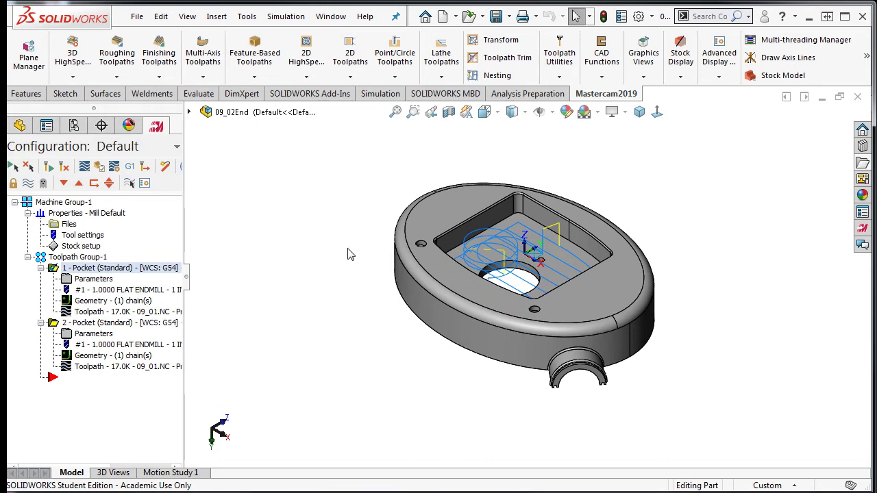
pyautogui.click(99, 170)
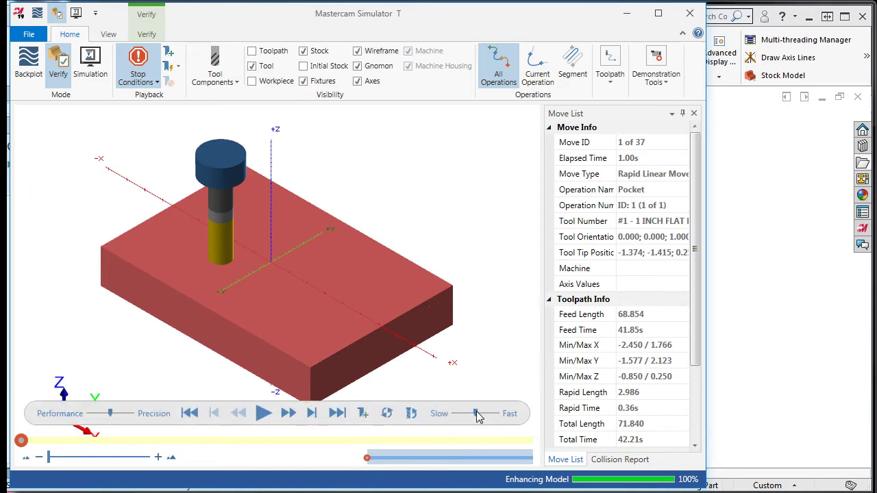
# - Slow the playback, run the helix entry, and orbit the stock to view the pocket
pyautogui.moveTo(472, 416); pyautogui.dragTo(460, 415)
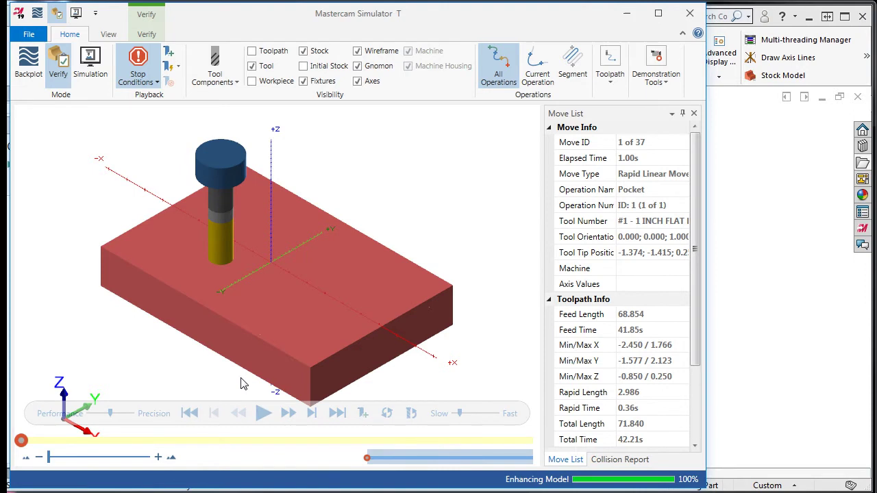
pyautogui.click(265, 415)
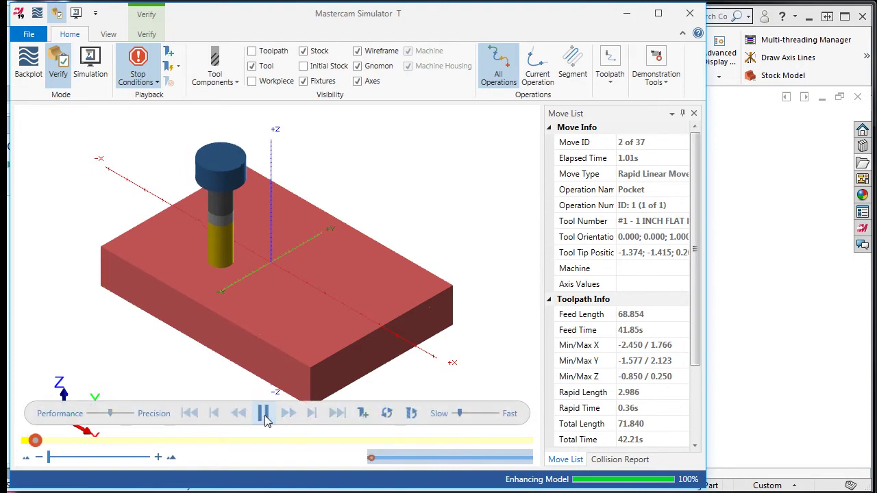
pyautogui.click(265, 416)
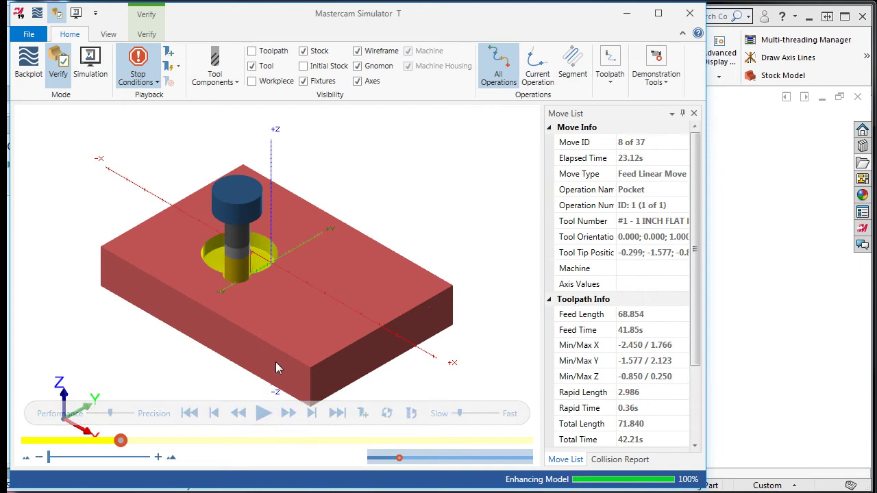
pyautogui.moveTo(307, 283); pyautogui.dragTo(277, 251, button='middle')
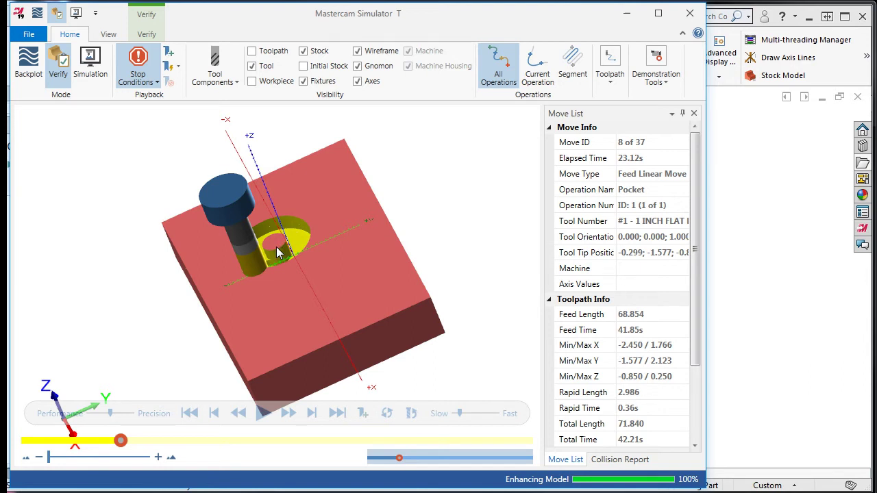
# - Play the remaining moves through all 37, then close the Simulator
pyautogui.click(265, 413)
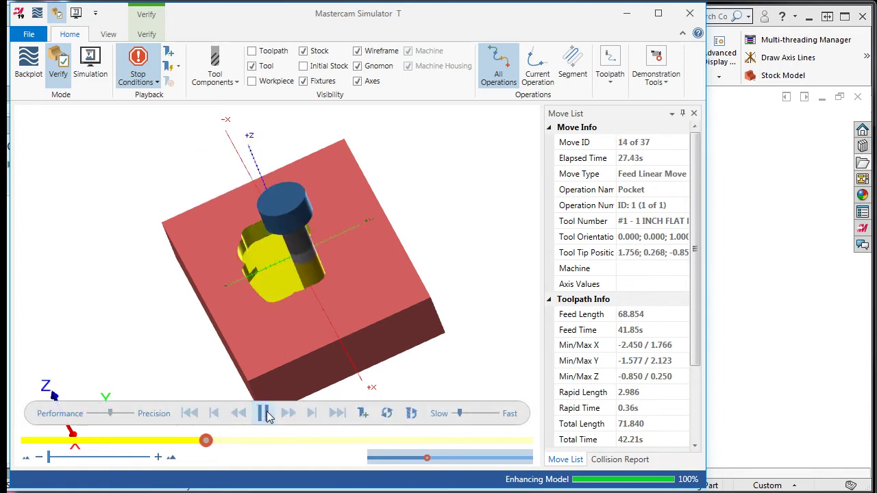
pyautogui.click(264, 413)
pyautogui.click(264, 413)
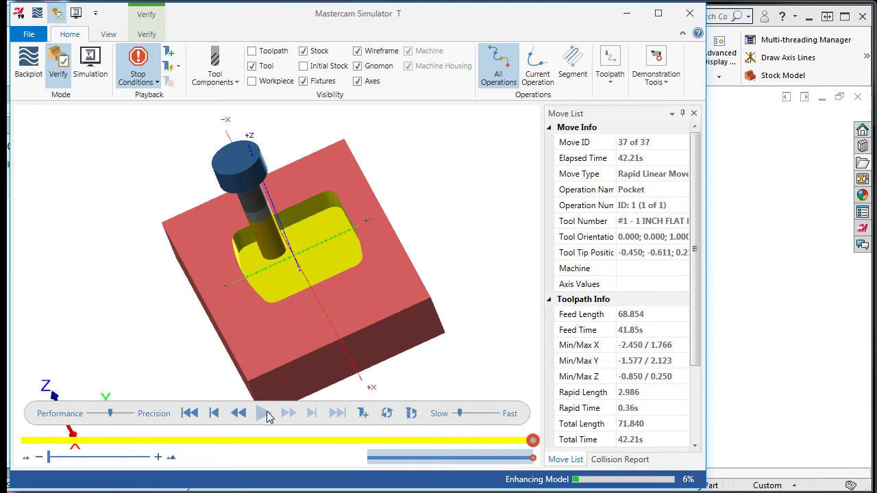
pyautogui.click(690, 13)
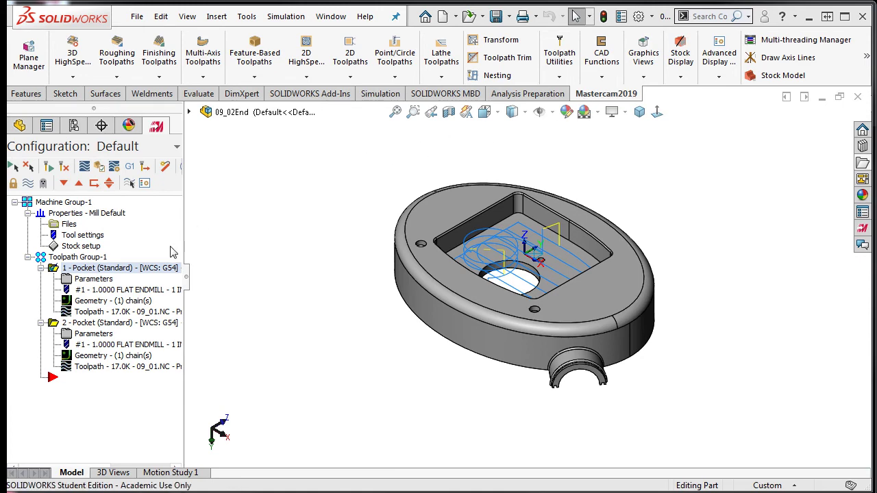
# - Change operation 1's helix entry maximum radius from 100% to 75% and accept
pyautogui.click(96, 281)
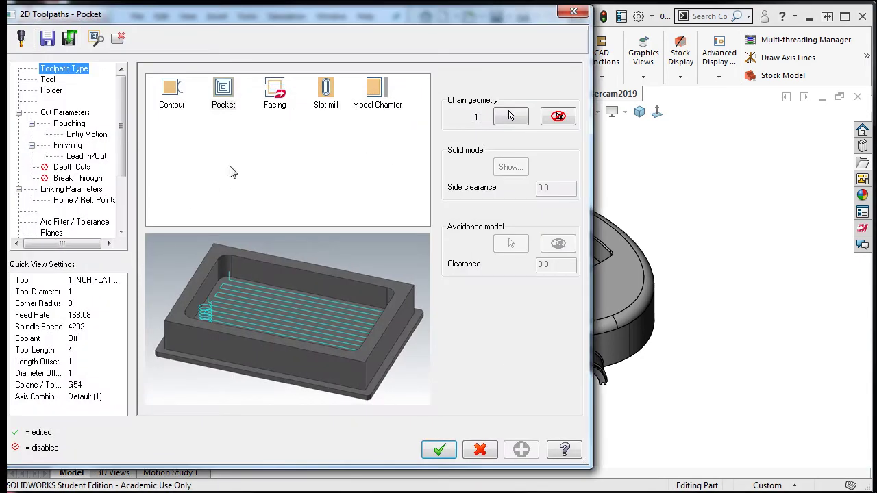
pyautogui.click(86, 134)
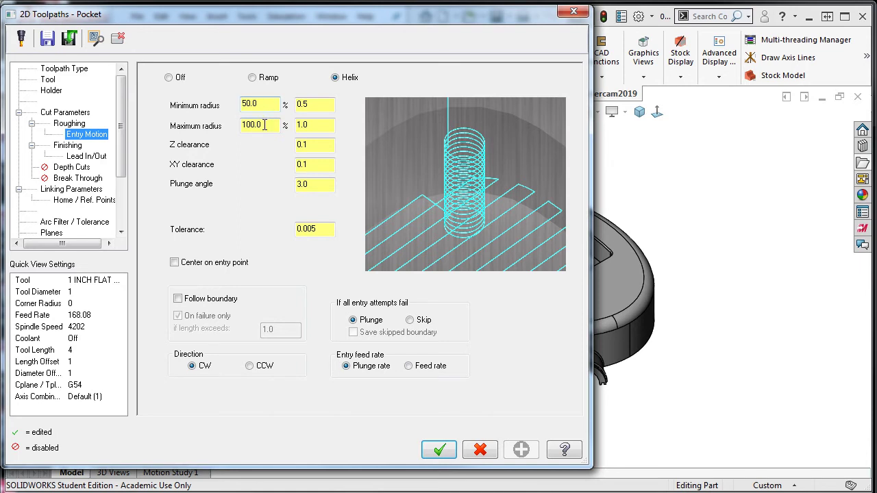
pyautogui.click(319, 131)
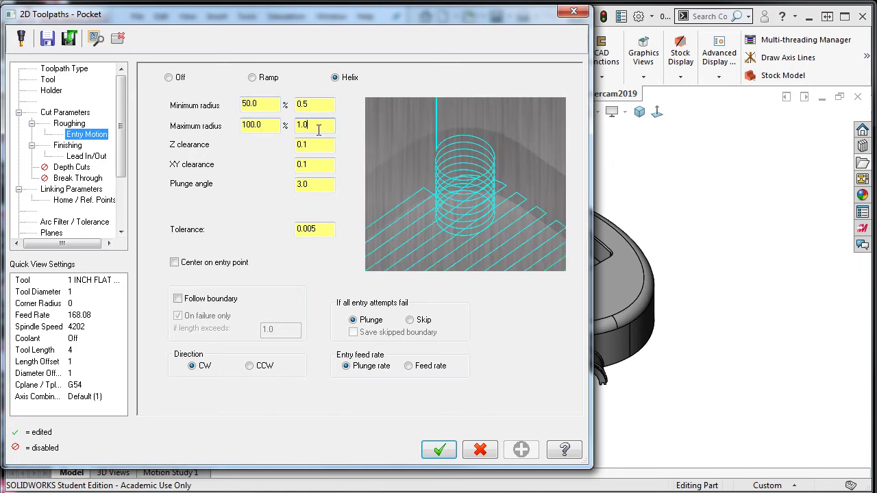
pyautogui.doubleClick(282, 124)
pyautogui.write('75')
pyautogui.press('Return')
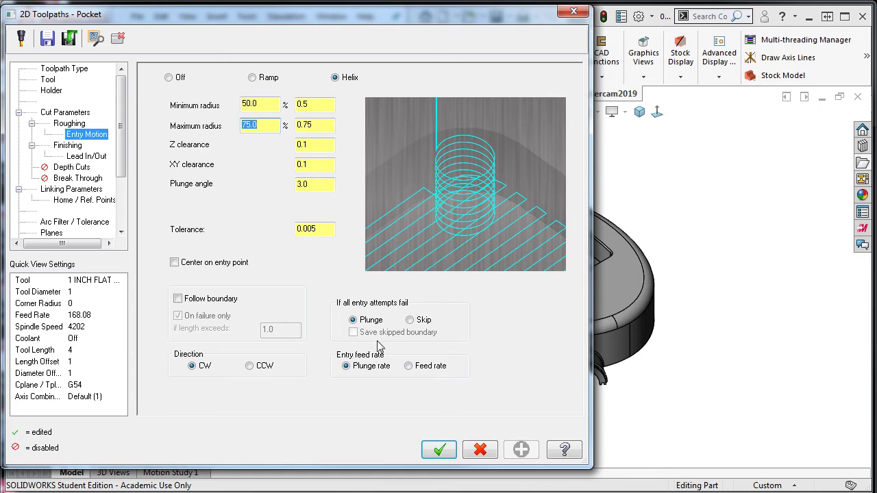
pyautogui.click(439, 450)
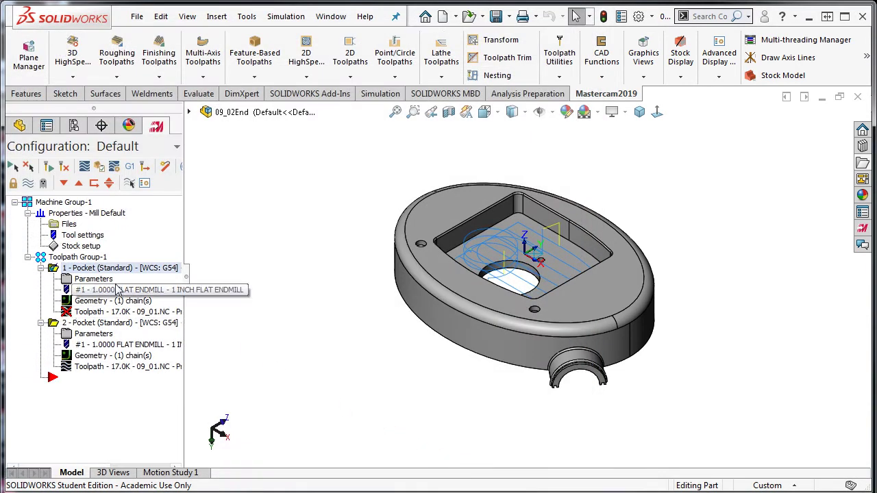
# - Regenerate the pocket, step through part of the 38-move verification, then close the Simulator
pyautogui.click(63, 167)
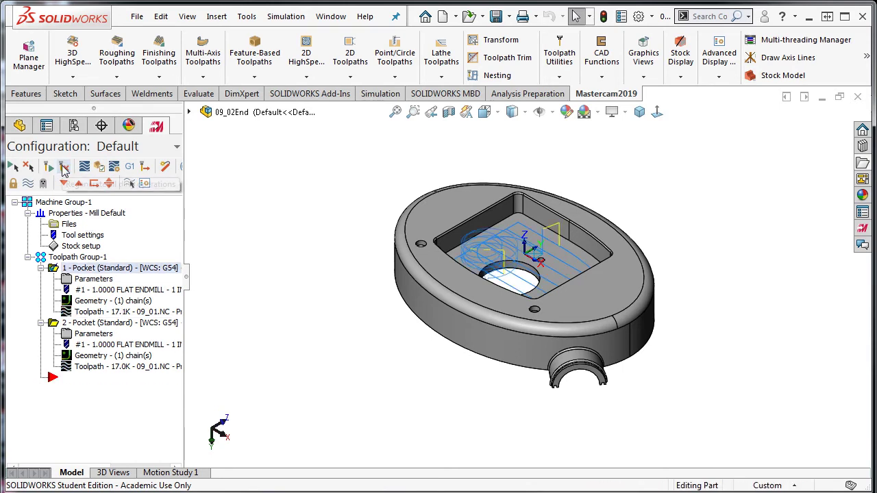
pyautogui.click(99, 167)
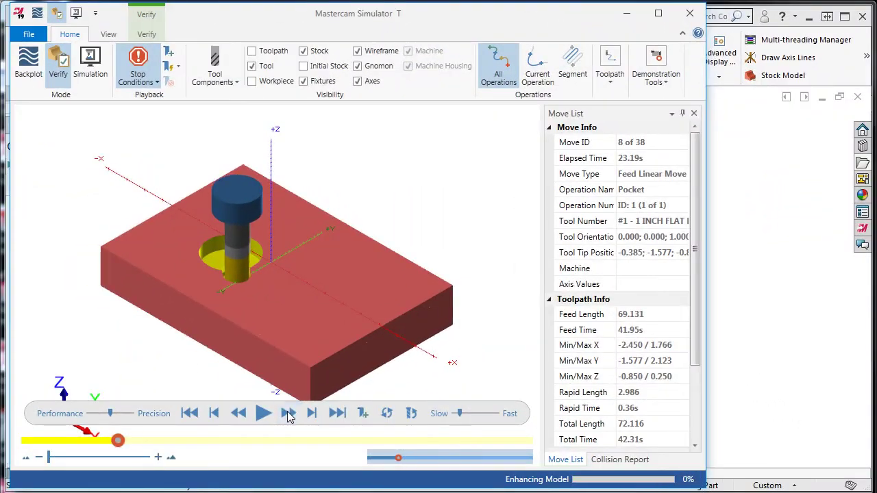
pyautogui.click(289, 413)
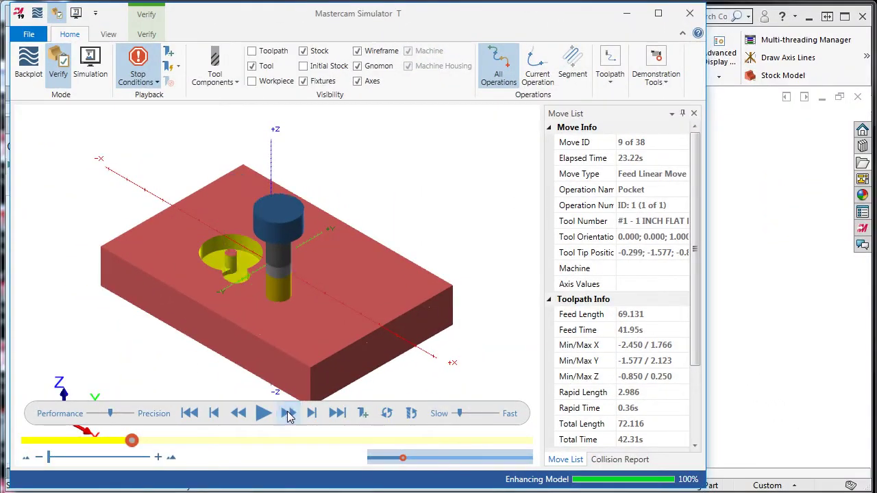
pyautogui.click(289, 413)
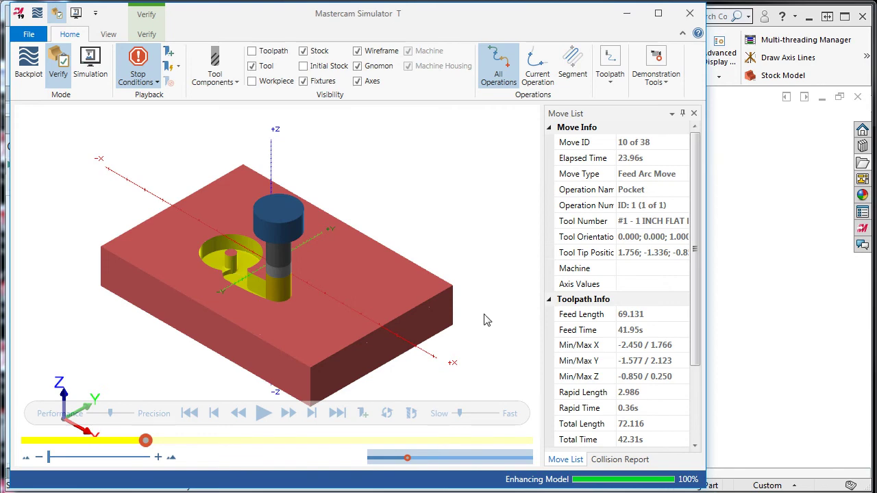
pyautogui.hotkey('alt', 'F4')
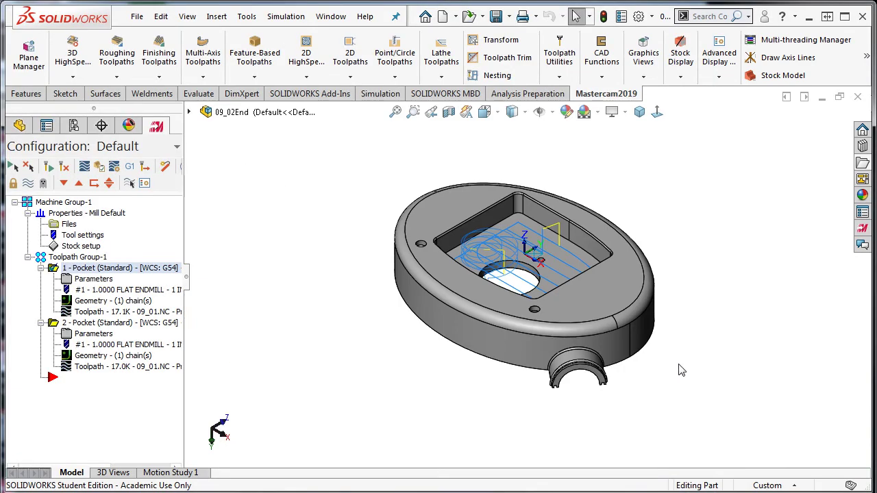
# - Set the helix maximum radius to 60%, accept, and close the Simulator after checking the 39-move cut
pyautogui.click(96, 279)
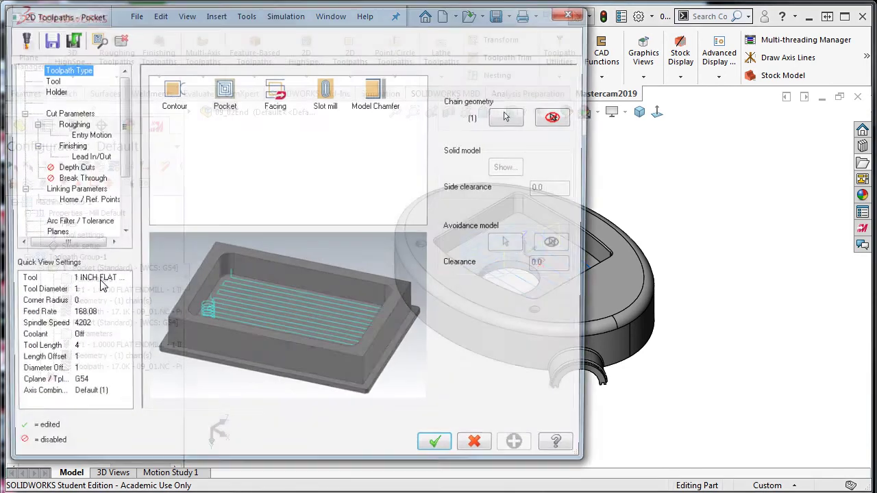
pyautogui.click(89, 134)
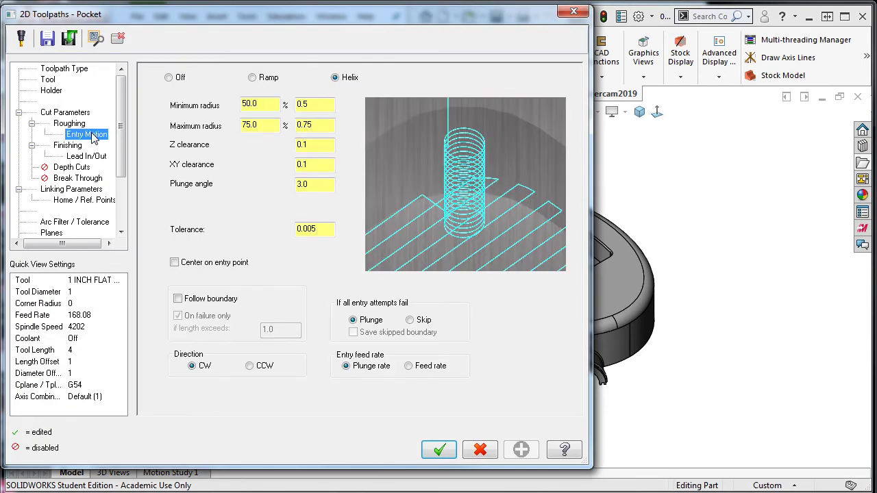
pyautogui.doubleClick(255, 126)
pyautogui.write('60')
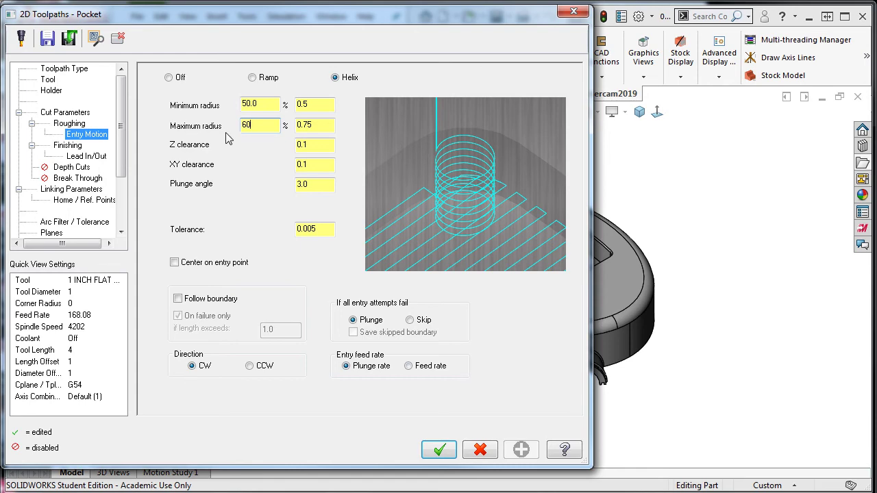
pyautogui.click(438, 450)
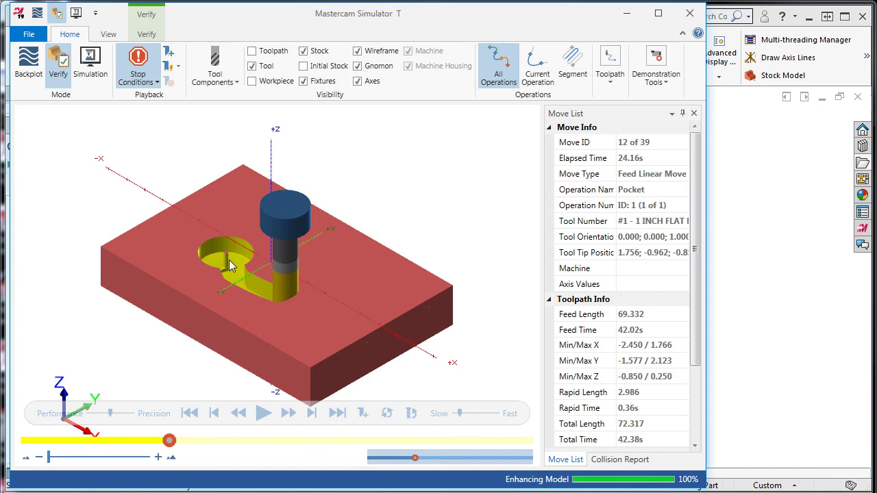
pyautogui.click(690, 13)
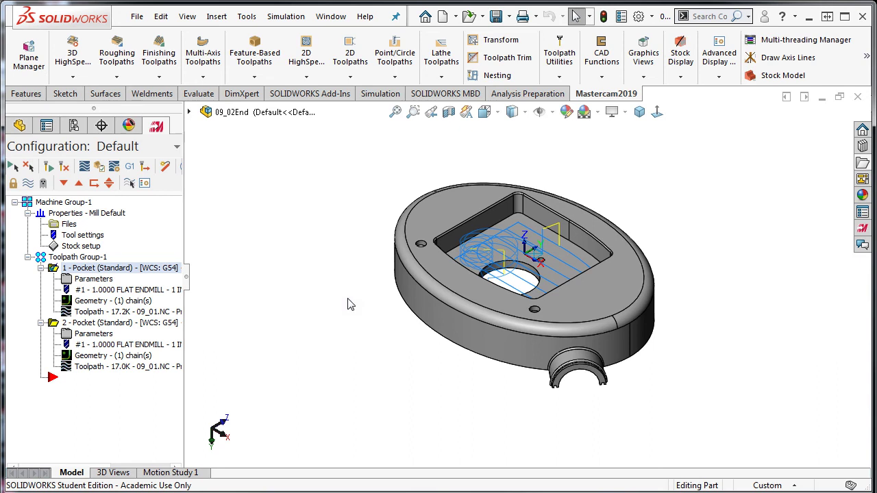